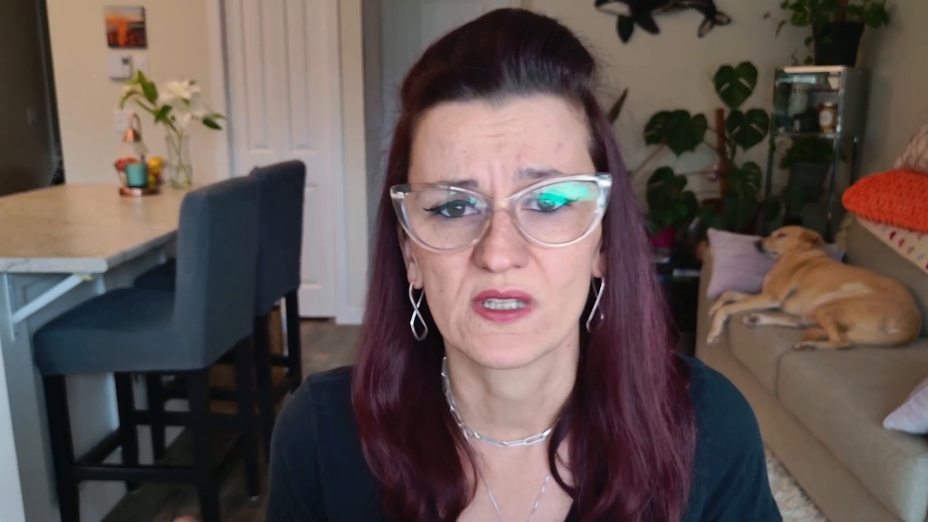
Widen the sidebar and review the Leads, Active Clients and Past Clients lists in the CRM folder
click(118, 193)
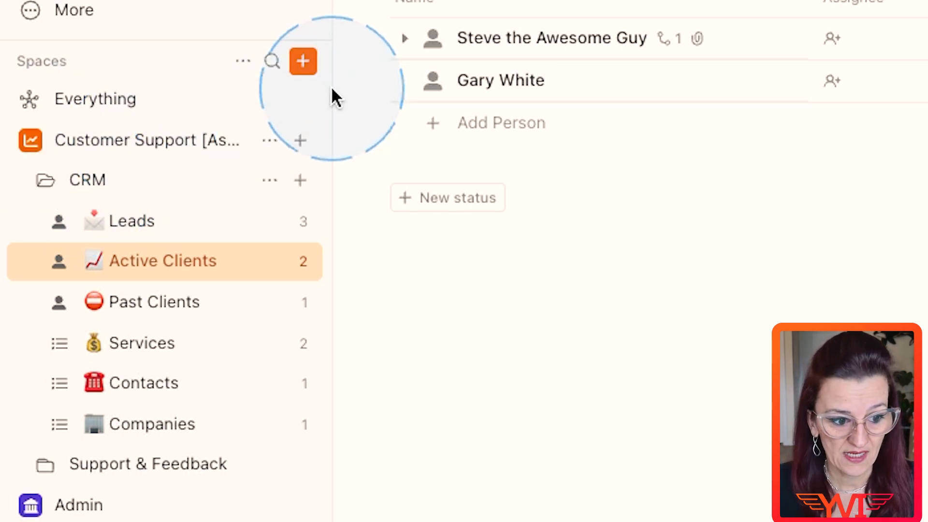
drag(331, 88, 437, 183)
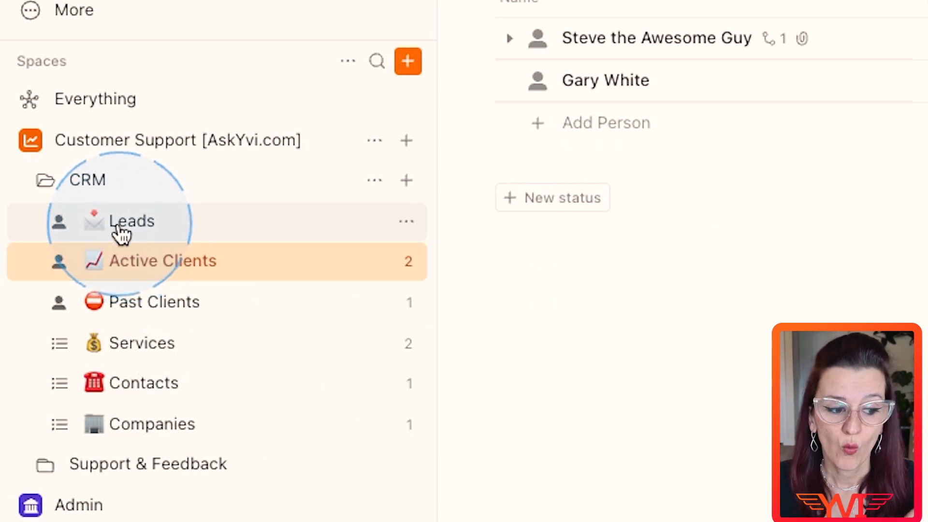
click(121, 233)
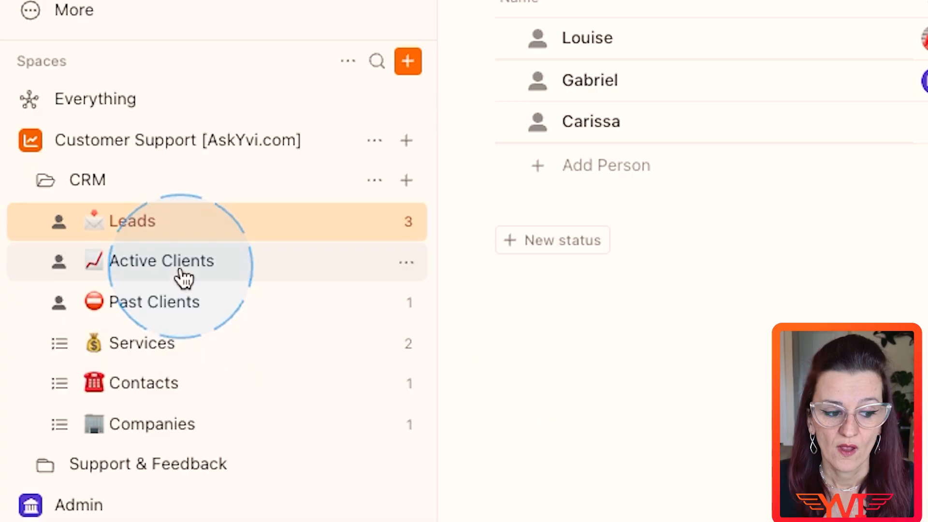
click(184, 275)
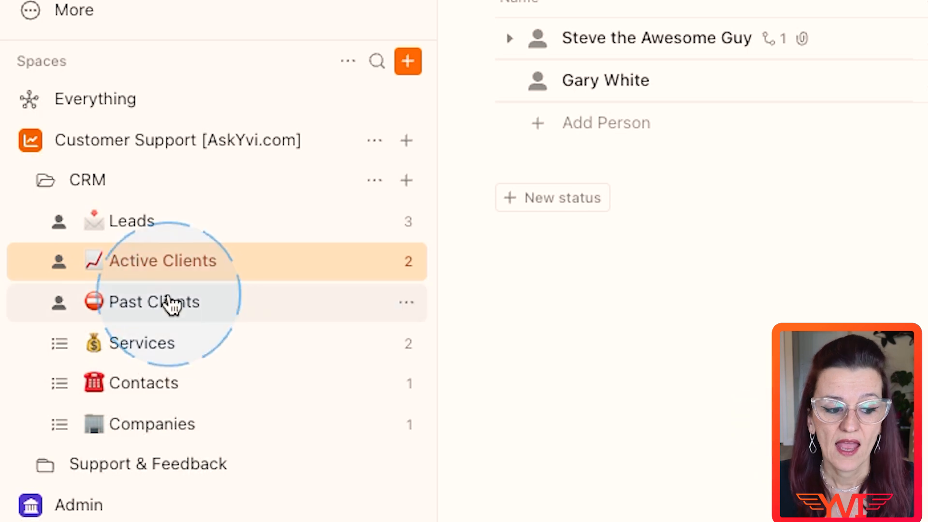
click(170, 302)
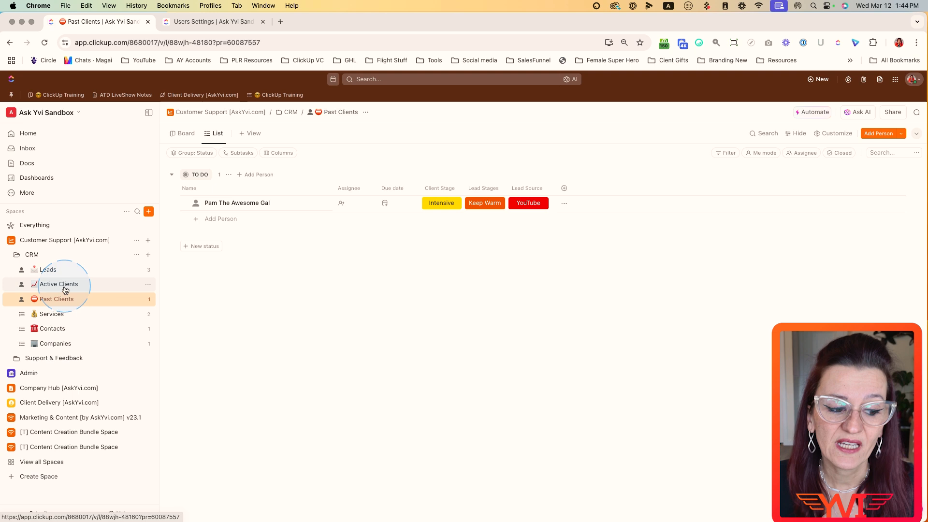
click(64, 287)
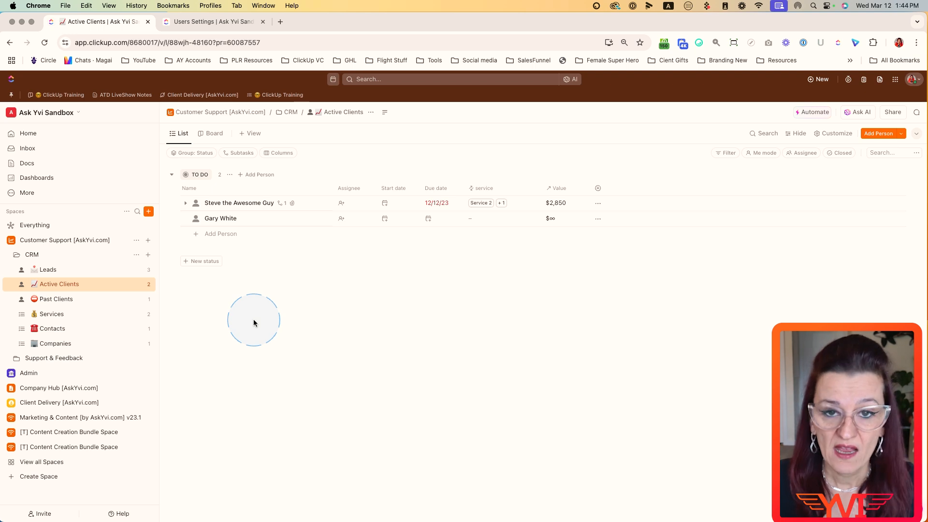
click(70, 300)
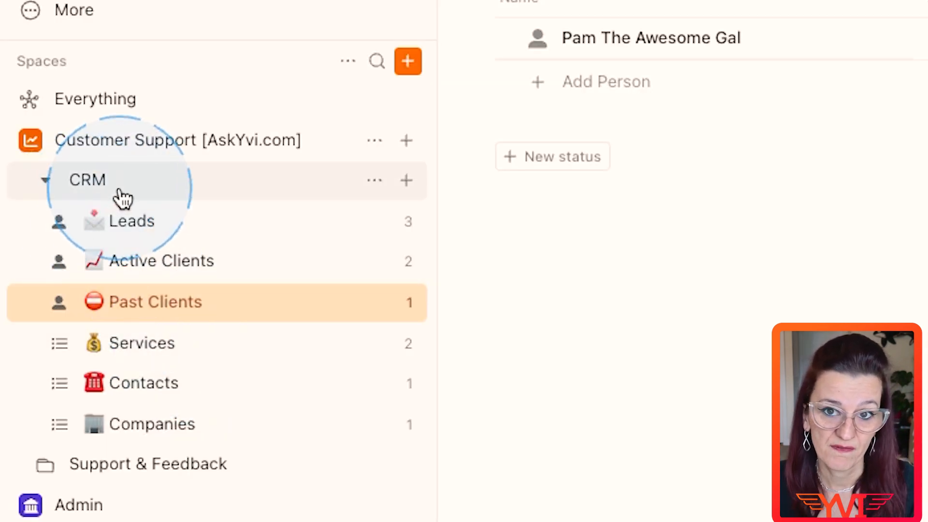
Review the Services, Contacts and Companies lists, including the website and phone fields of the Ask Yvi company
click(173, 347)
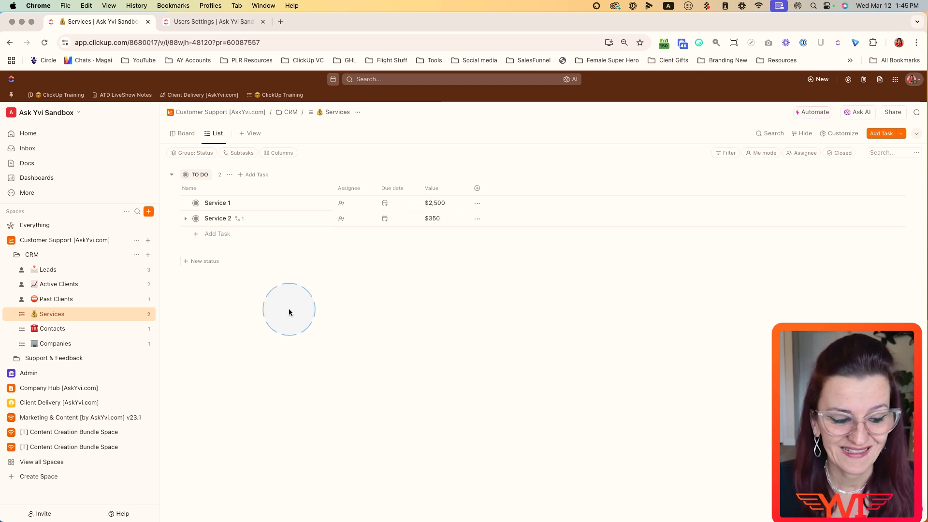
click(46, 329)
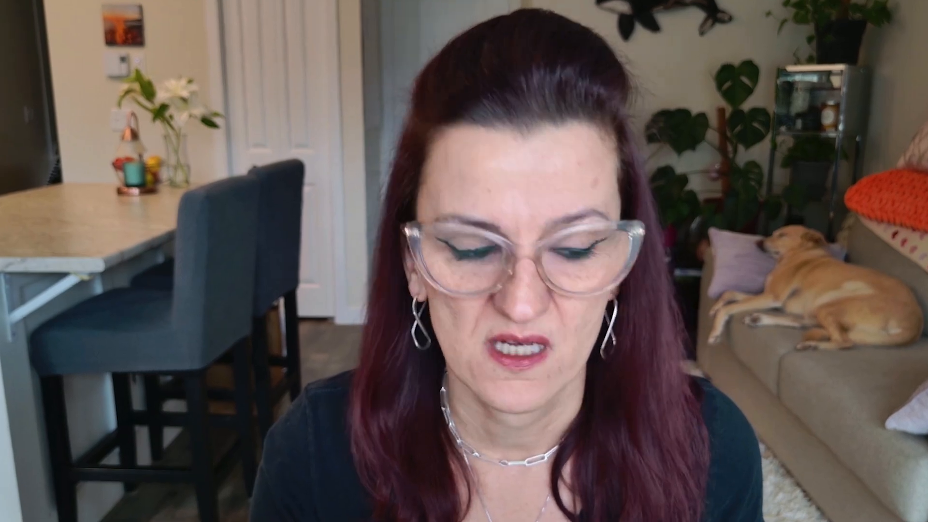
click(442, 423)
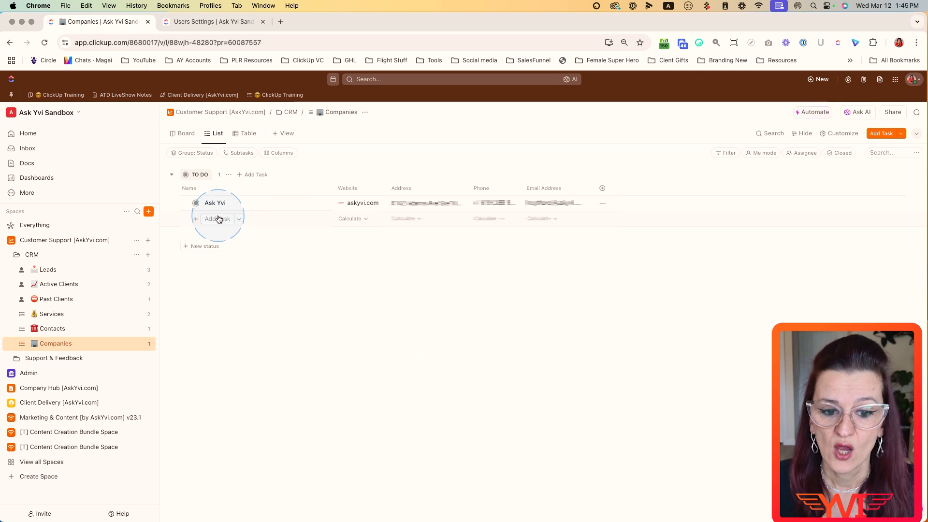
click(364, 203)
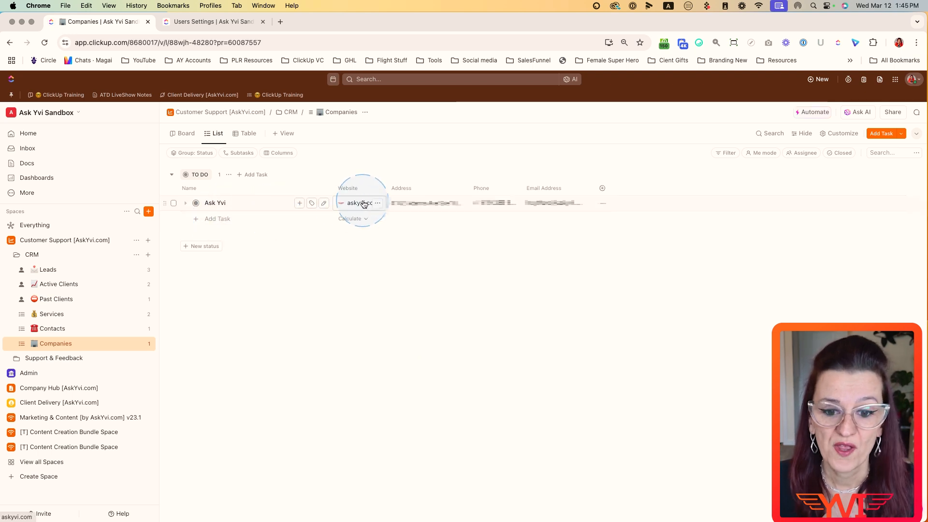
click(503, 205)
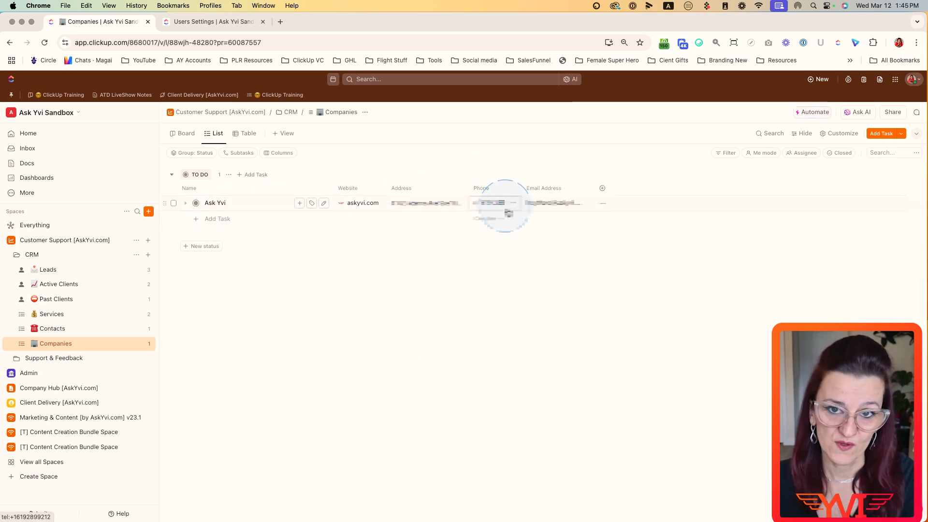
Add a Relationship field named Company to the Contacts list, related to tasks from the Companies list
click(54, 331)
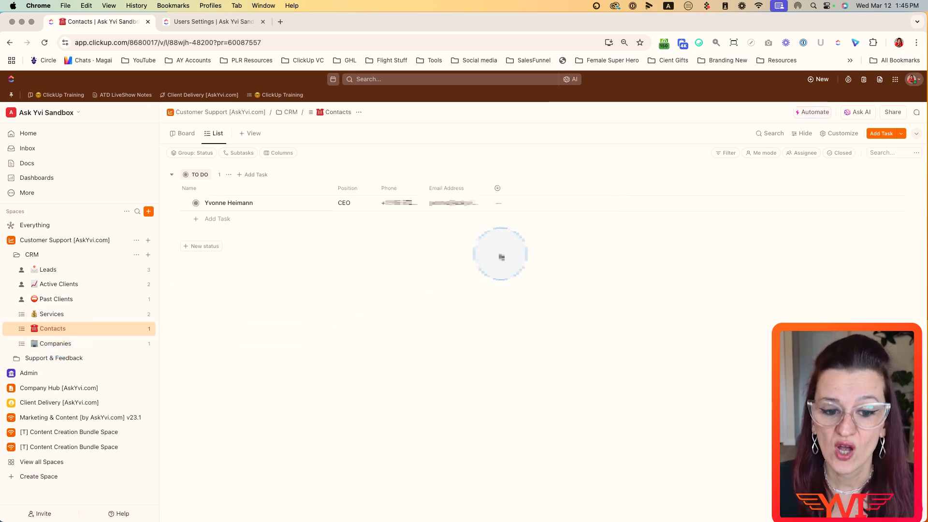
click(497, 188)
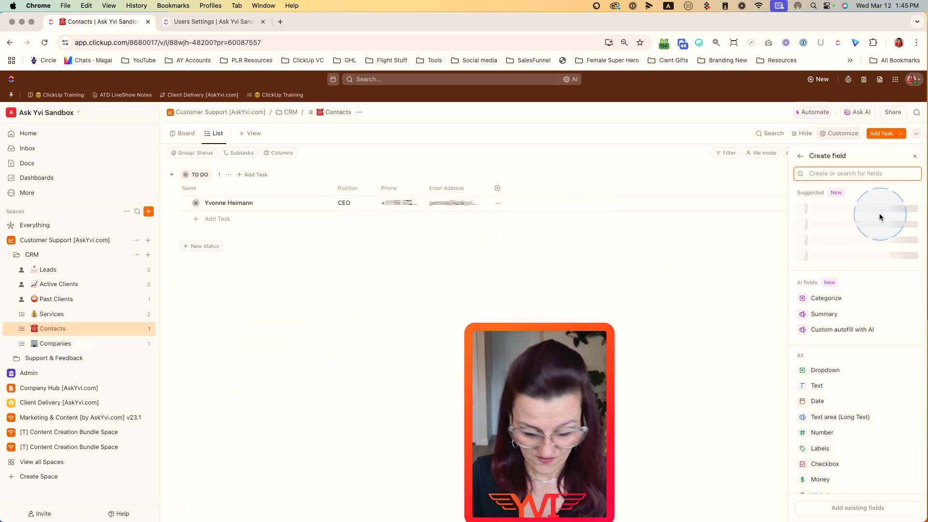
text(relat)
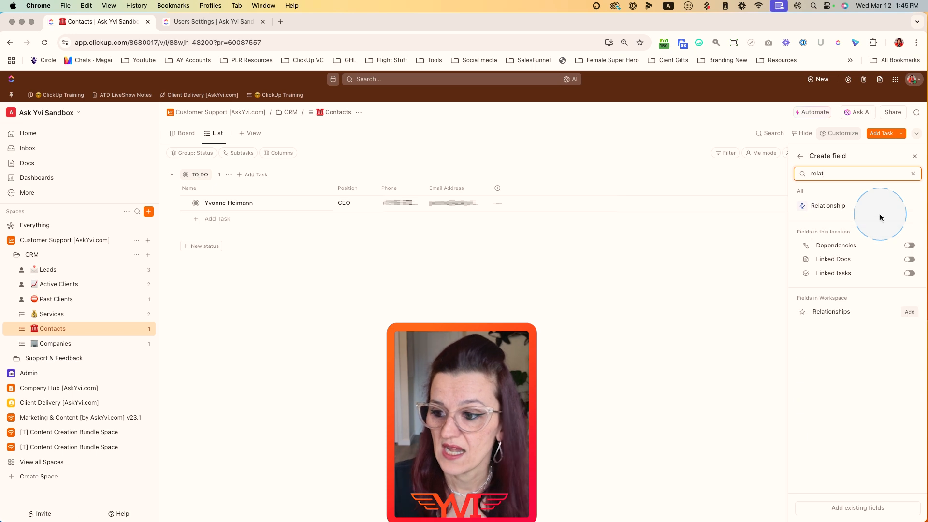
click(826, 206)
click(836, 255)
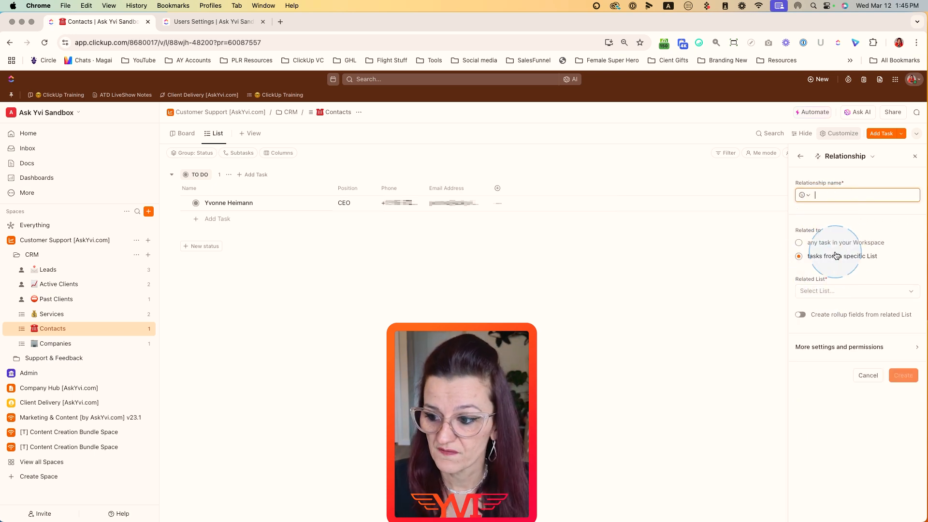
click(817, 290)
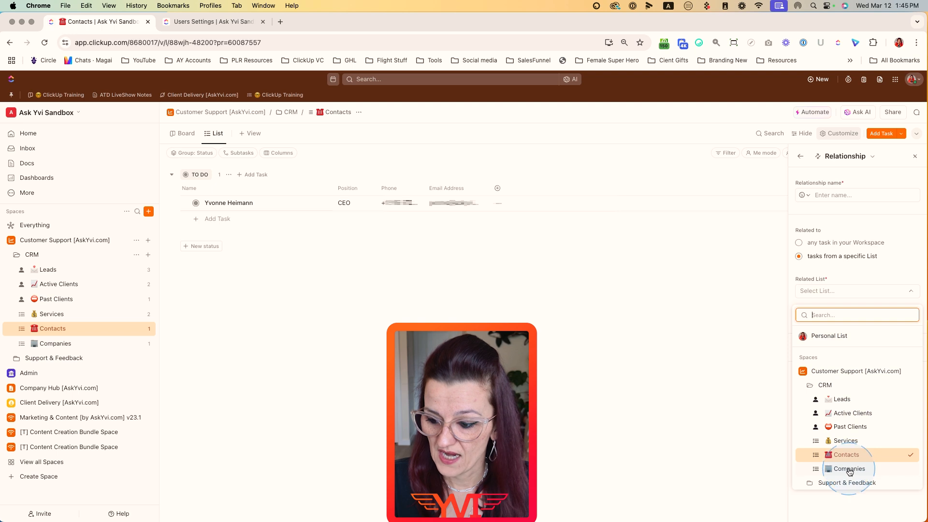
click(849, 469)
click(827, 198)
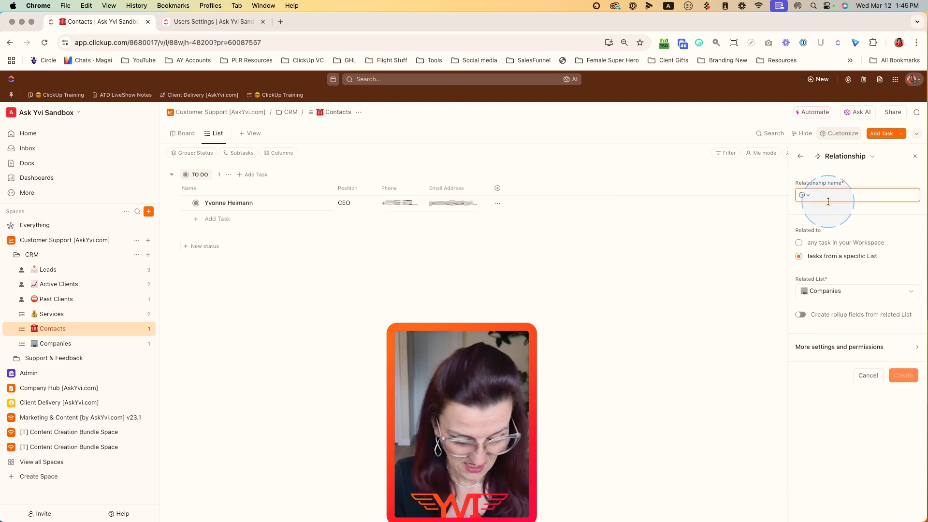
text(Campany)
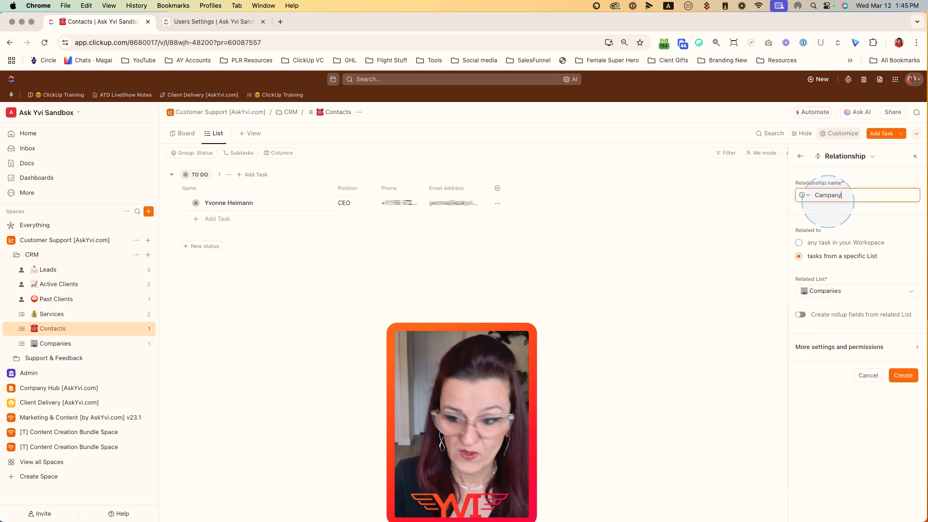
click(902, 375)
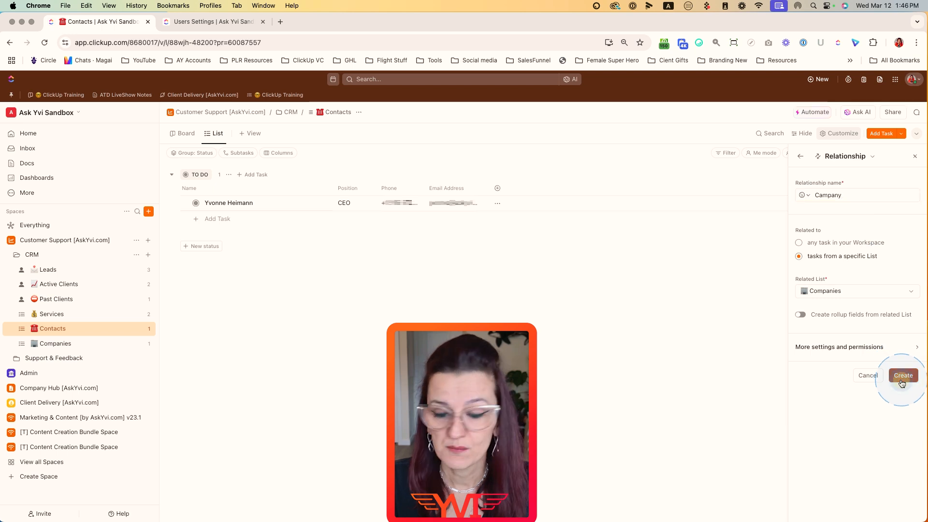
Link the existing contact to the Ask Yvi company in the Company field
click(503, 204)
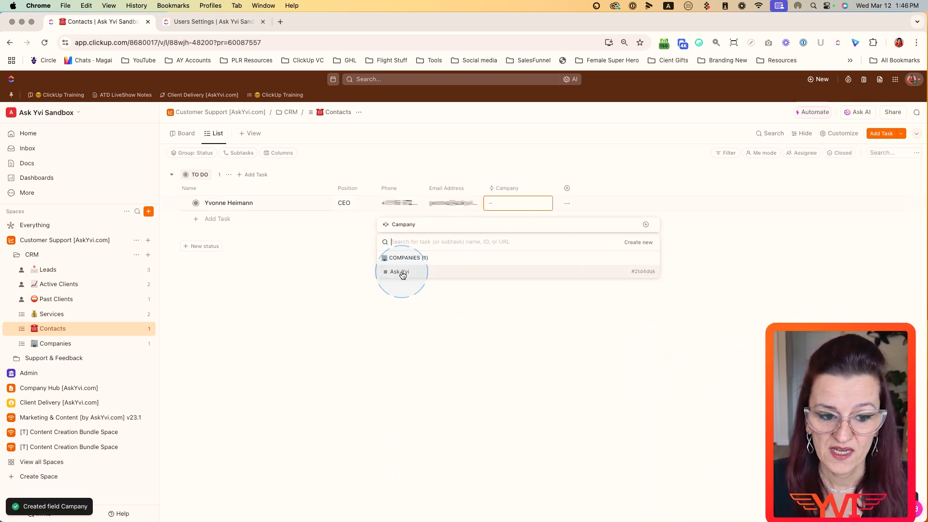
click(400, 271)
click(369, 339)
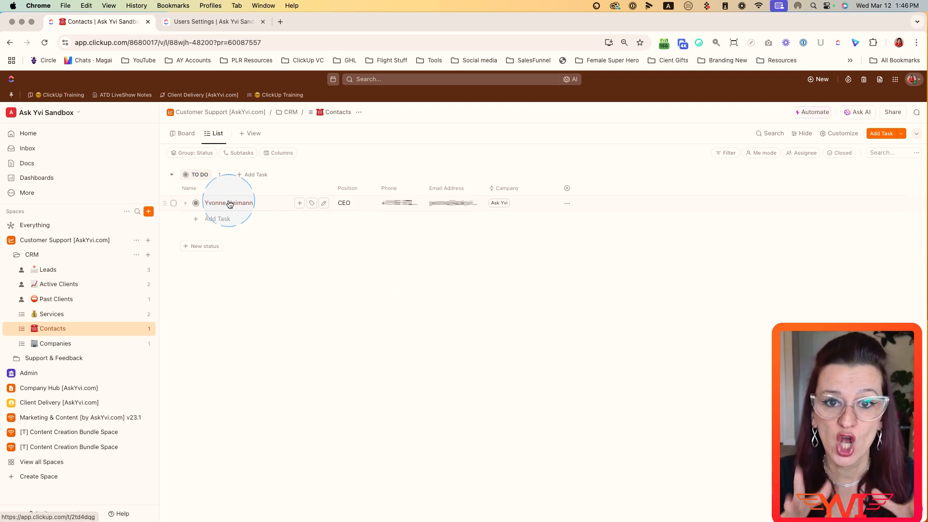
Examine the edit settings of the Company relationship field in the Contacts list
click(511, 193)
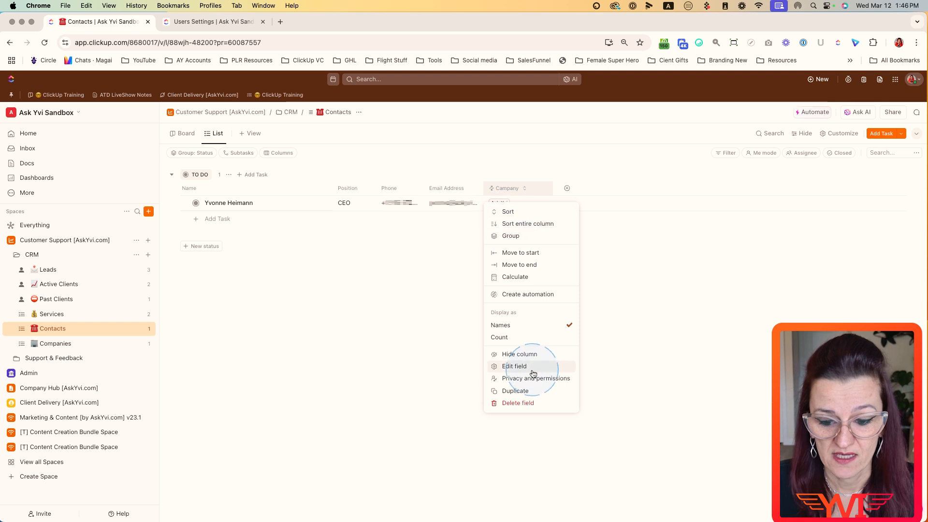
click(513, 368)
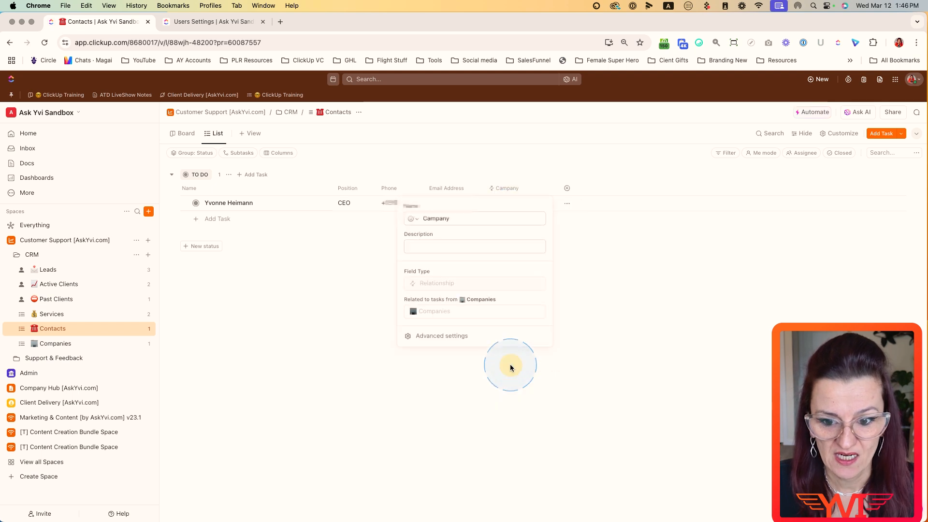
click(429, 220)
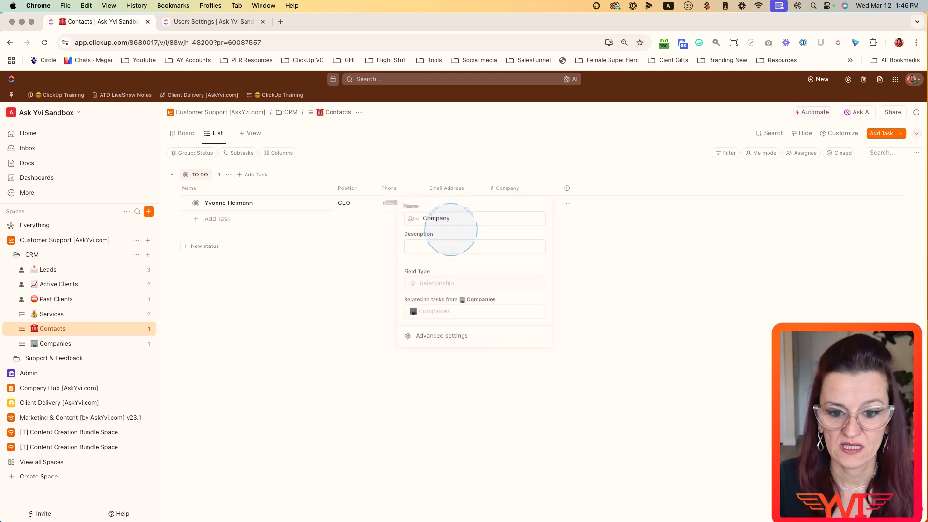
click(352, 285)
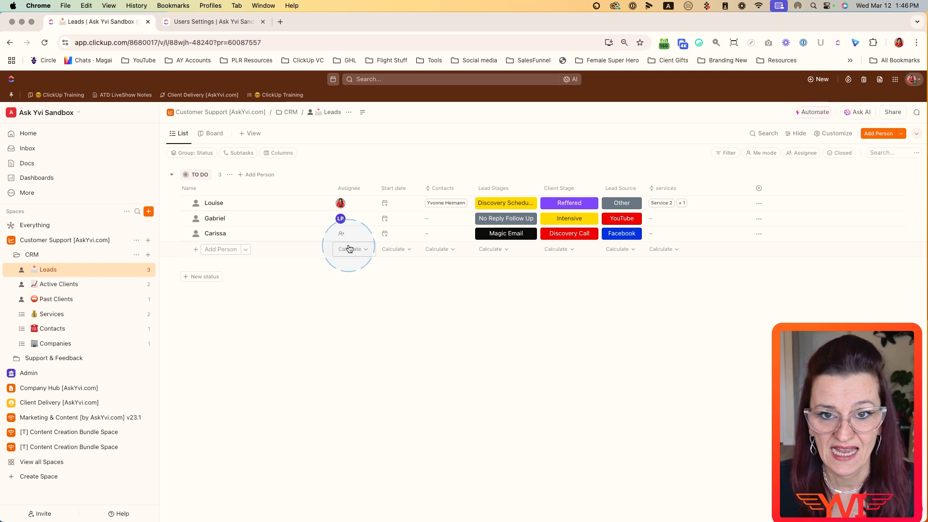
In the Leads list, link the second lead to the existing contact through the Contacts relationship field
click(443, 219)
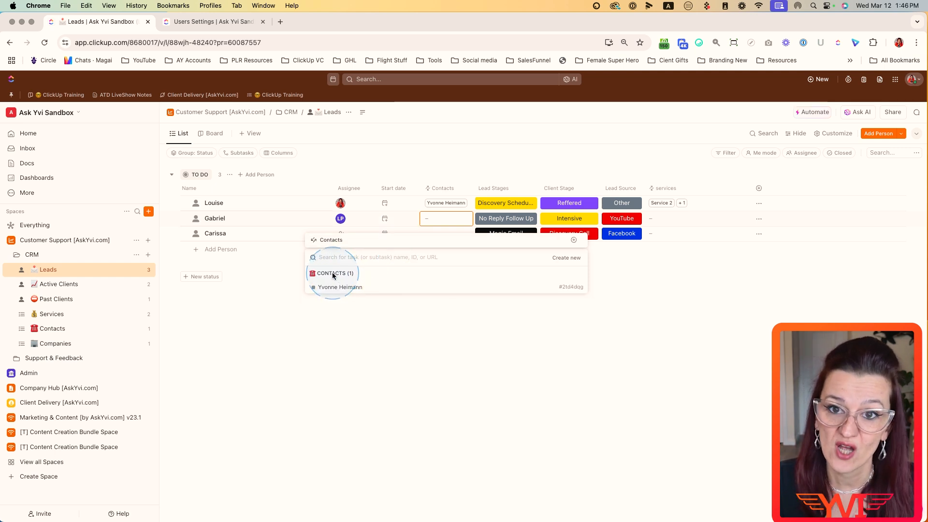
click(351, 289)
click(461, 403)
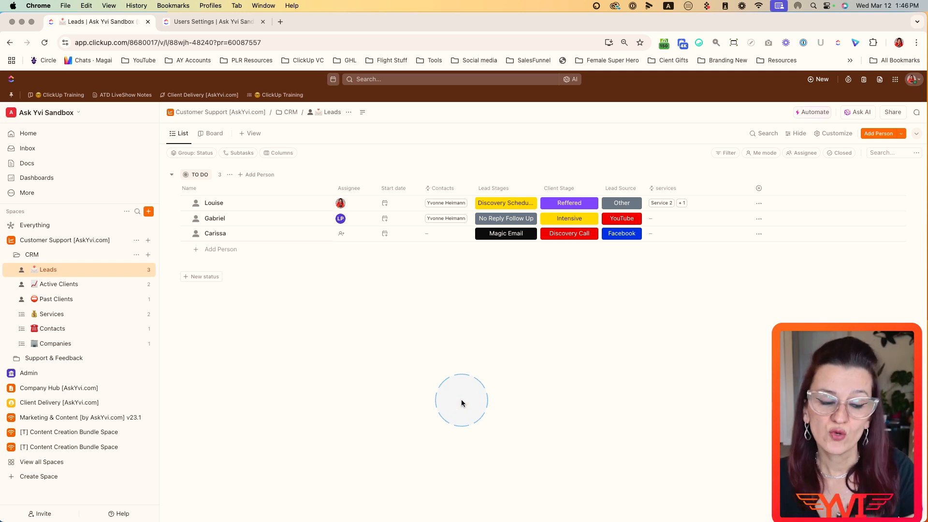
Review the available Lead Stages, Client Stage and Lead Source options on the first lead
click(505, 202)
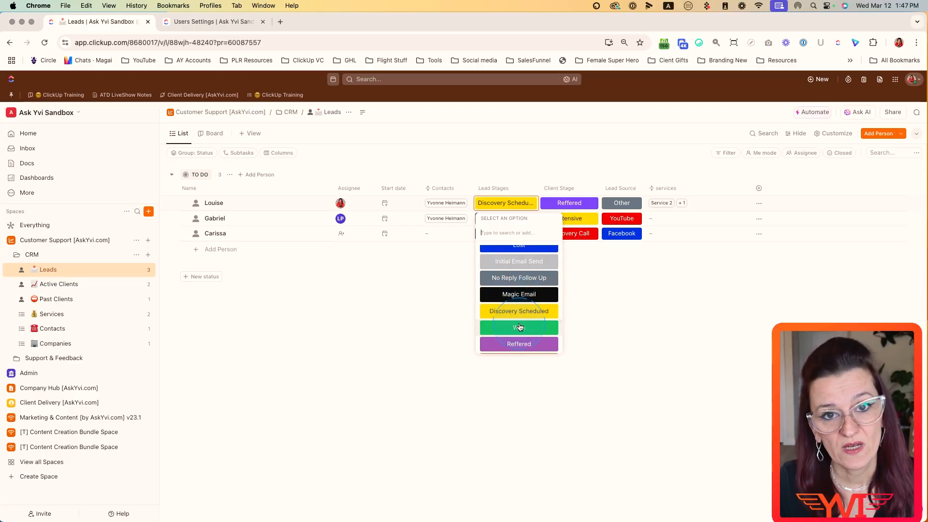
scroll(519, 327, down, 1)
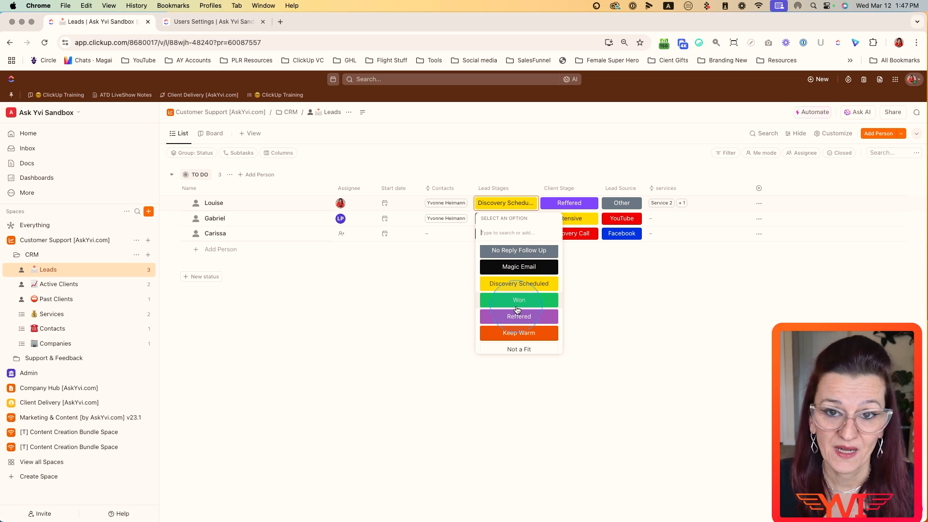
scroll(517, 314, down, 1)
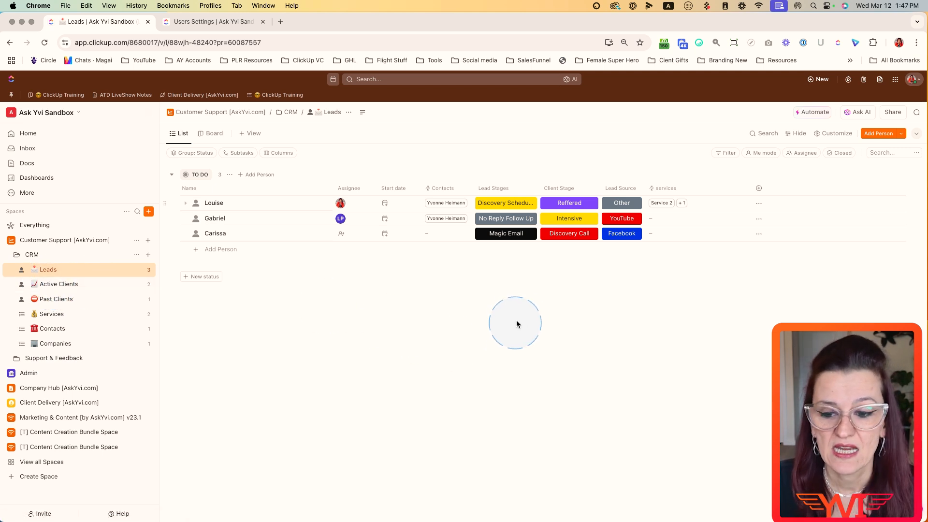
click(561, 203)
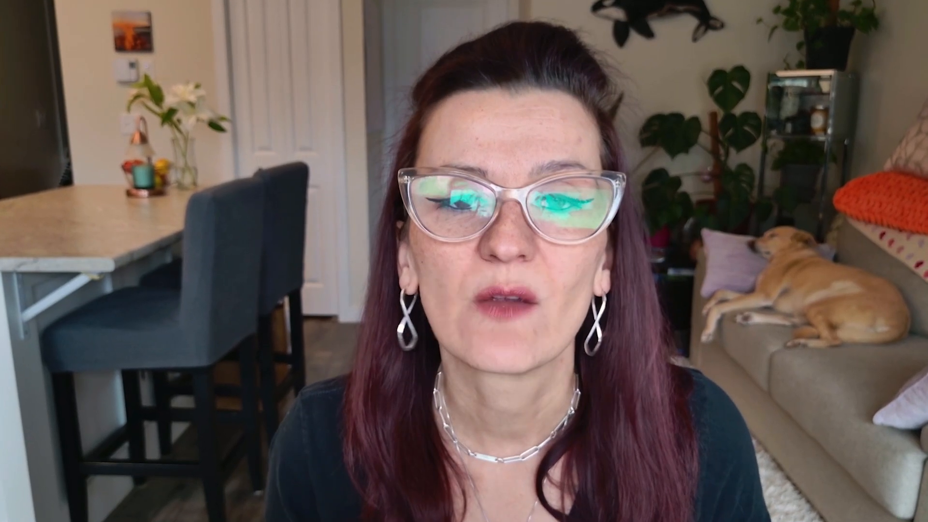
click(621, 201)
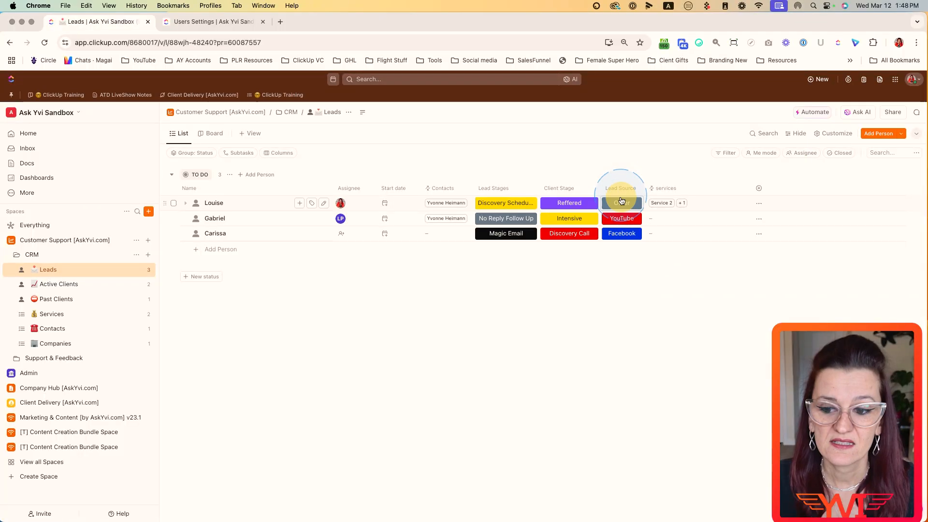
click(621, 203)
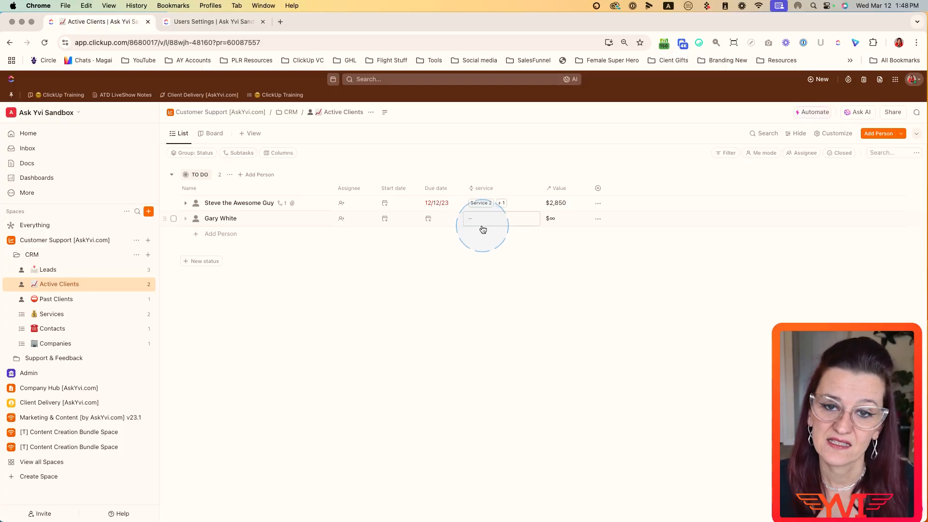
In the Active Clients list, link the second client to Service 2 and Service 1 through the service relationship field
click(480, 223)
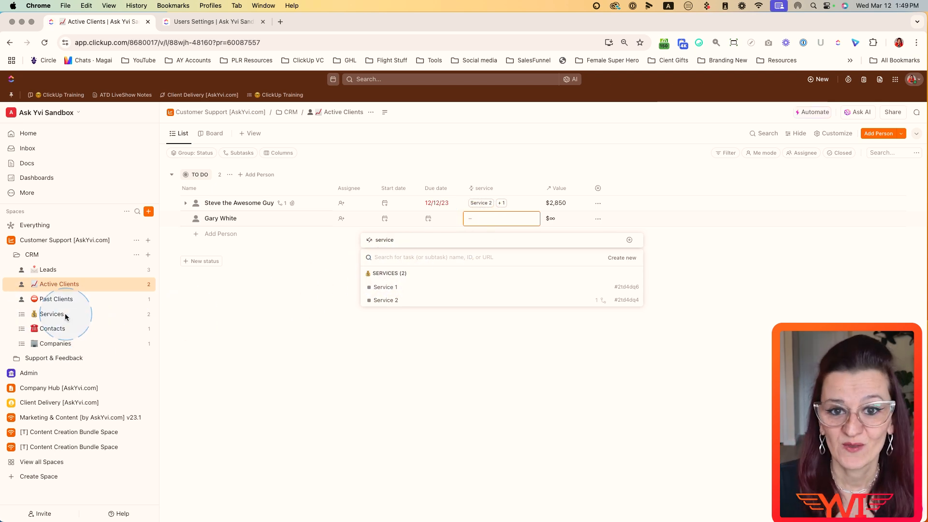
click(395, 300)
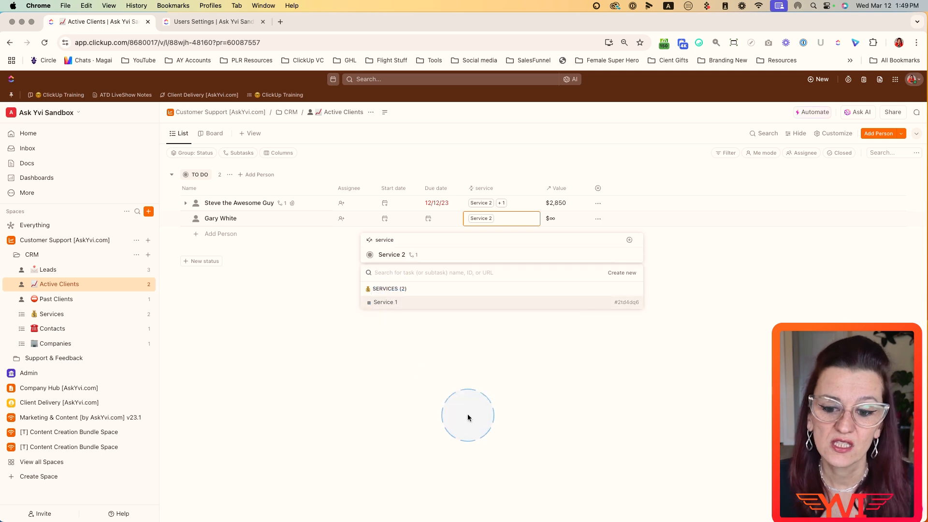
click(386, 302)
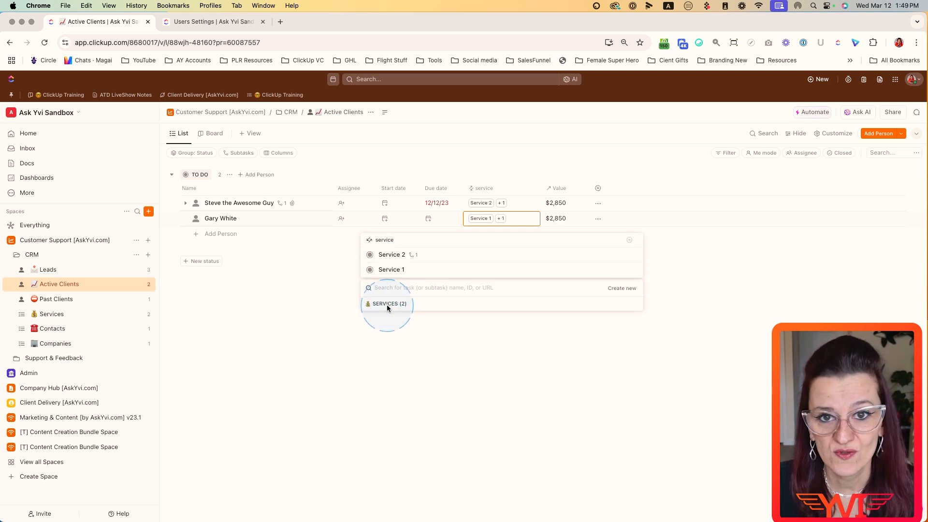
click(711, 325)
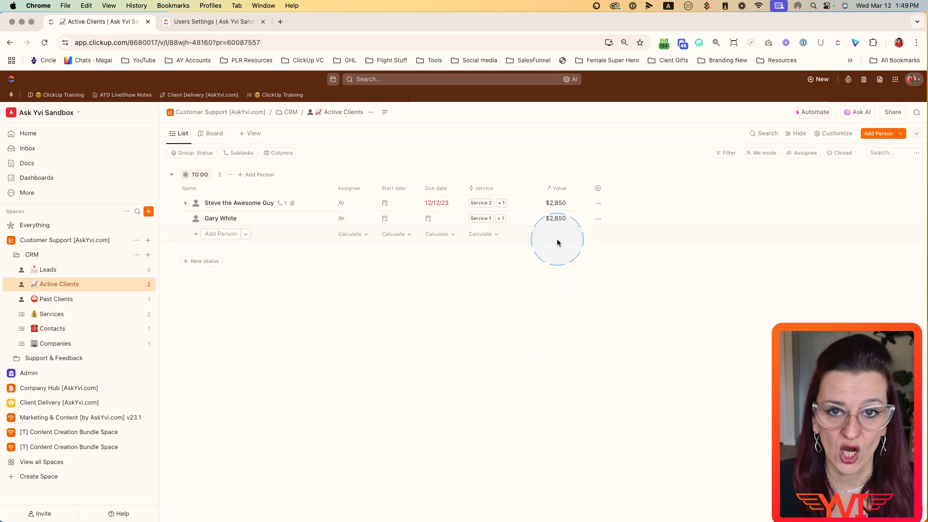
Examine the Value field's edit and advanced settings, including its currency options, and leave them without making changes
click(558, 188)
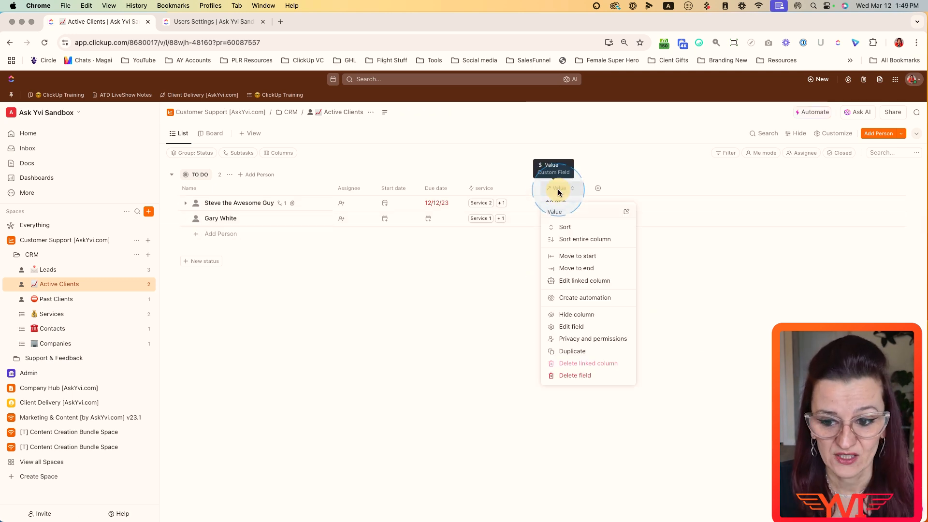
click(564, 327)
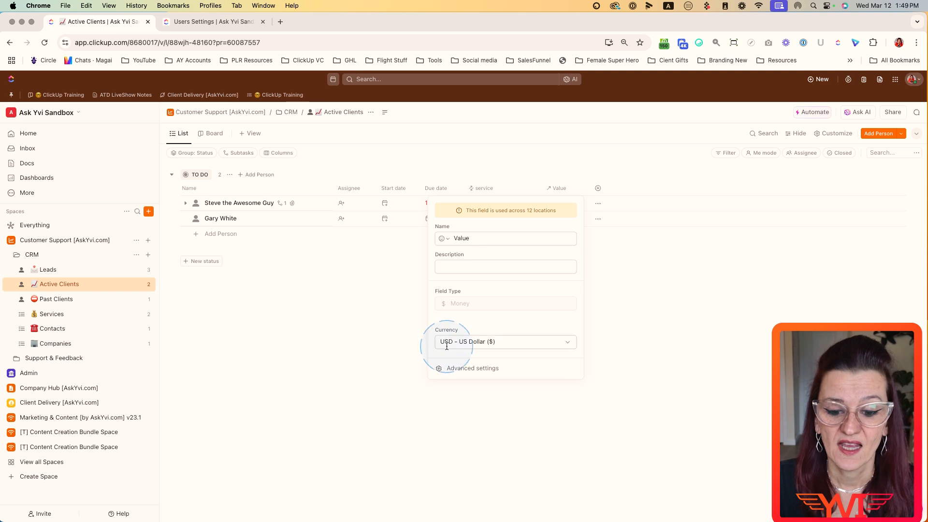
click(459, 368)
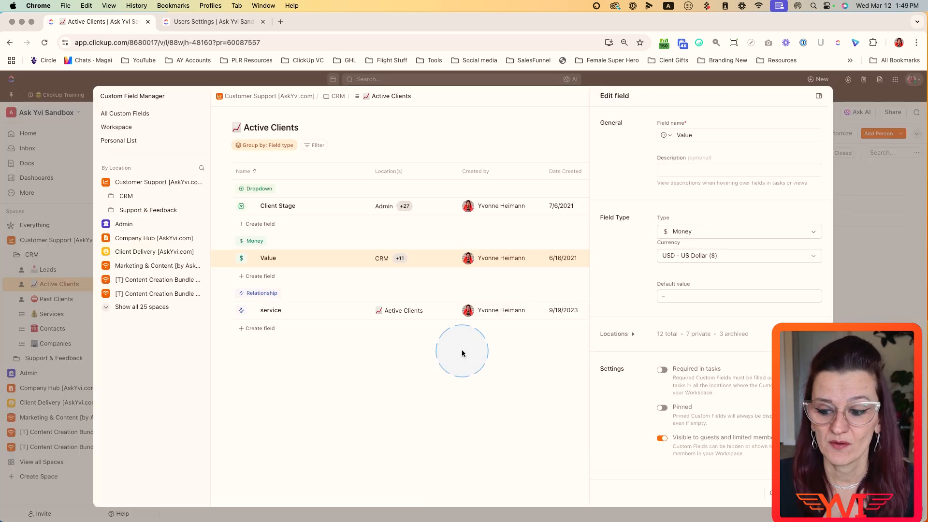
click(727, 255)
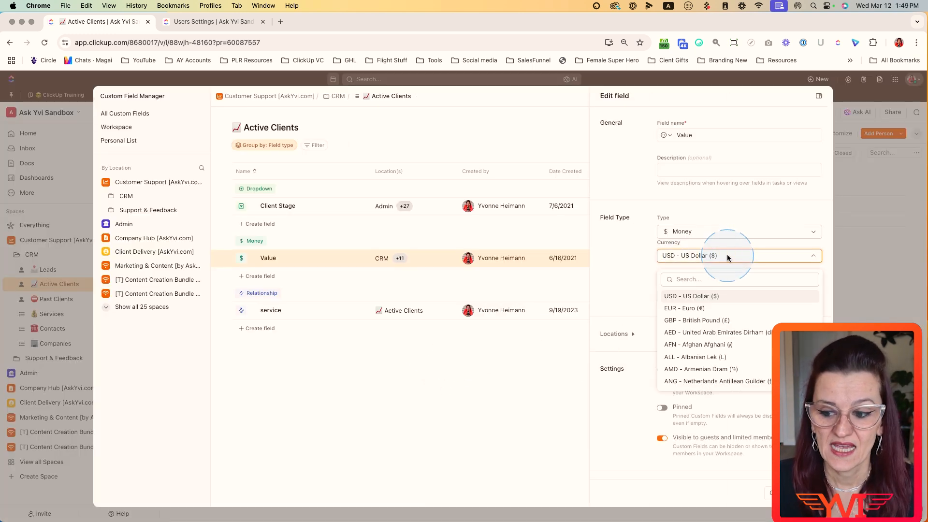
click(703, 229)
scroll(616, 193, down, 1)
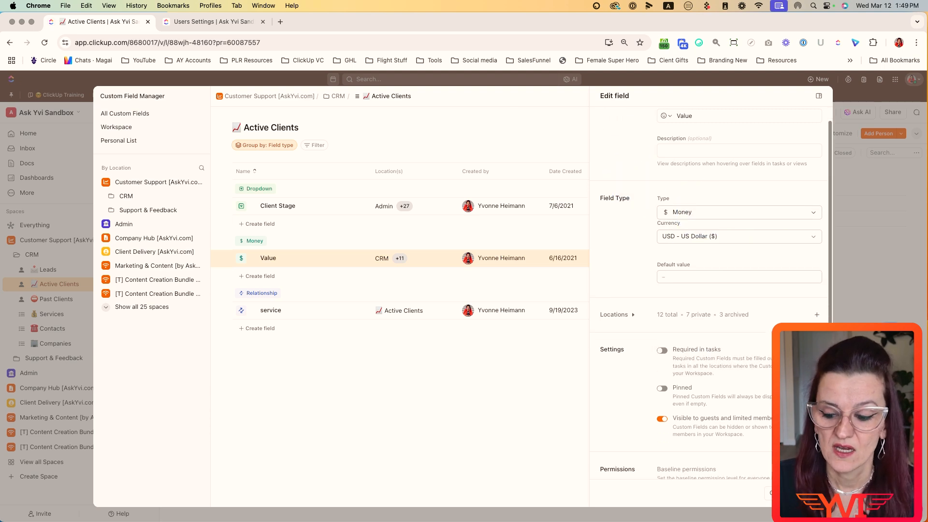
scroll(710, 295, down, 2)
click(779, 493)
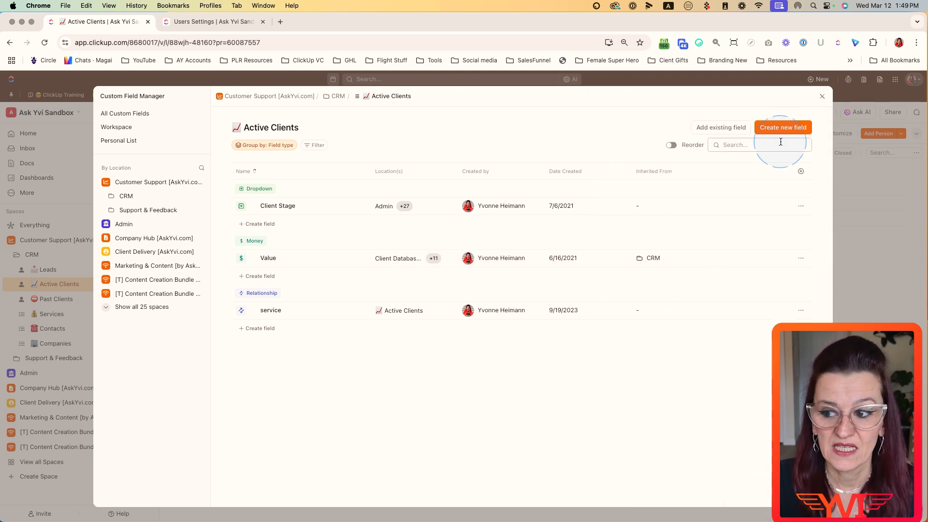
click(821, 96)
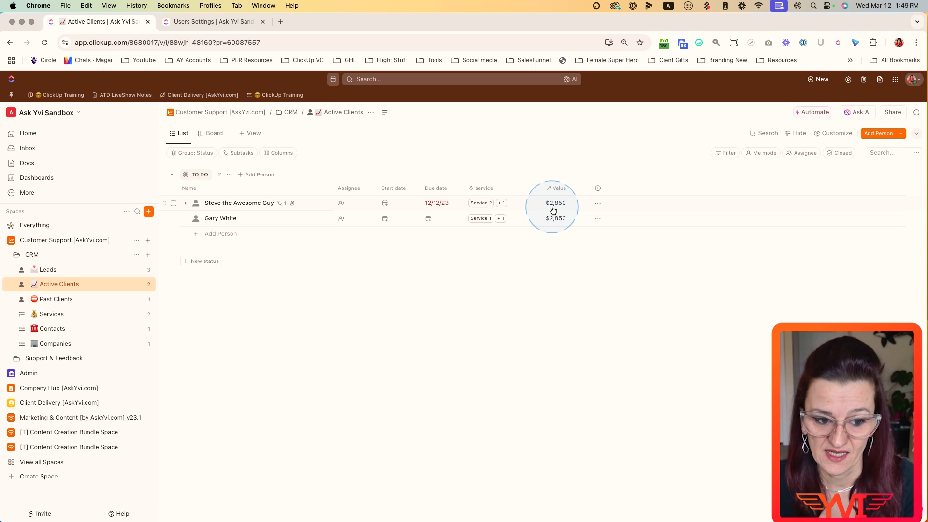
Start a new calendar event on Wednesday, April 16, from 9 to 10 AM
click(371, 301)
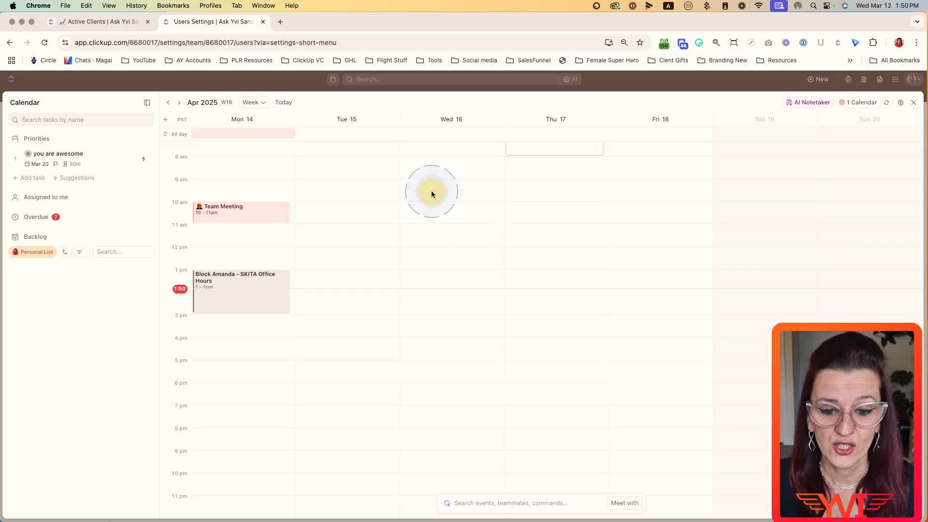
click(432, 194)
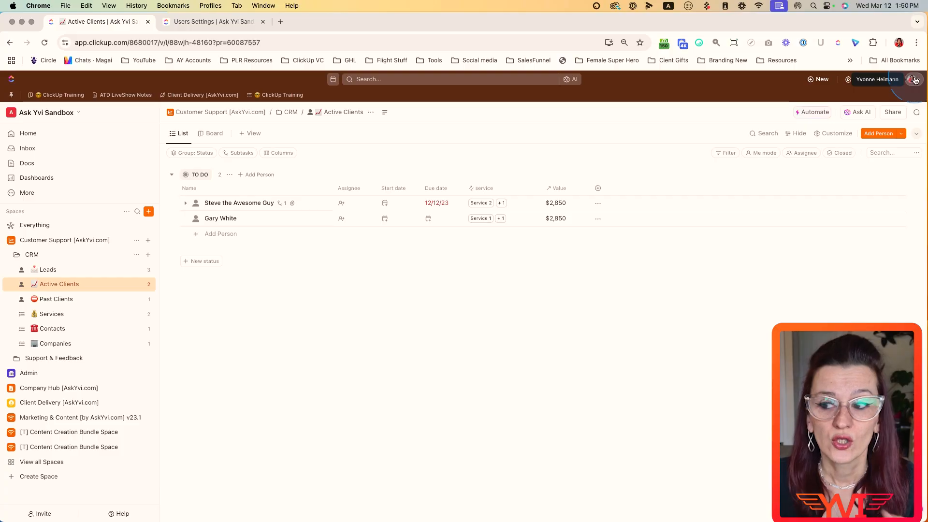
Open the personal account settings and review the calendar integrations available in the App Center, including Google Calendar
click(913, 79)
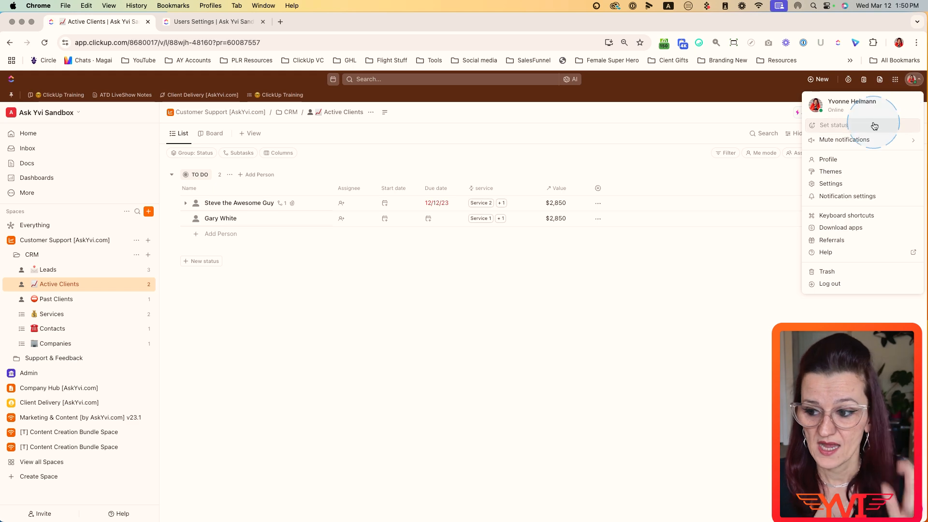
click(830, 184)
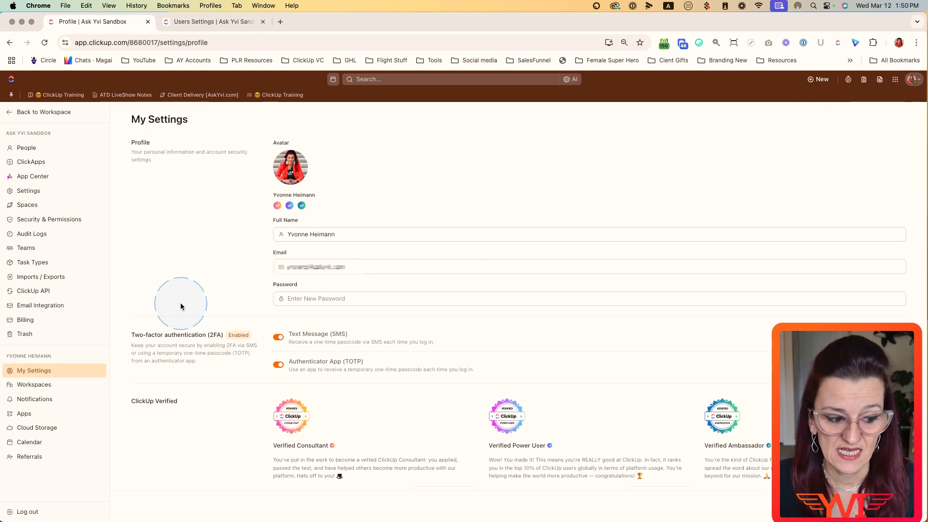
click(24, 443)
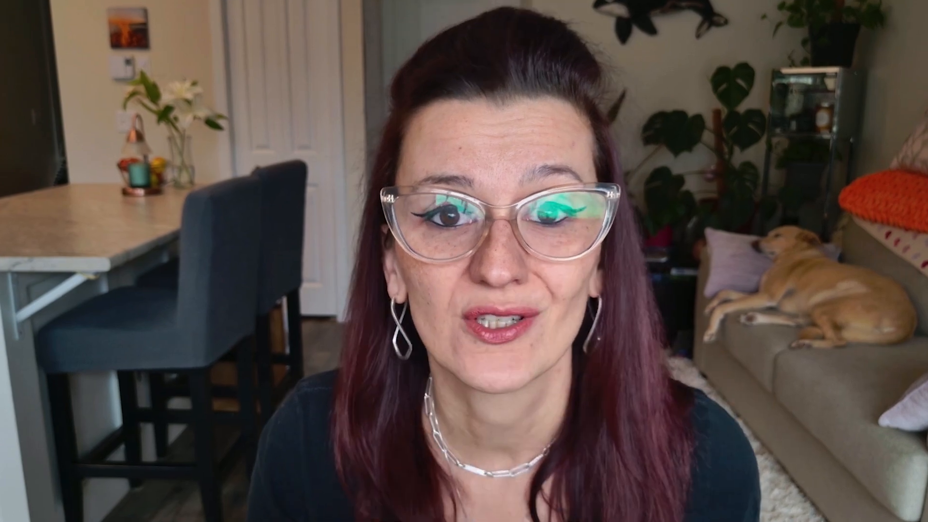
click(495, 190)
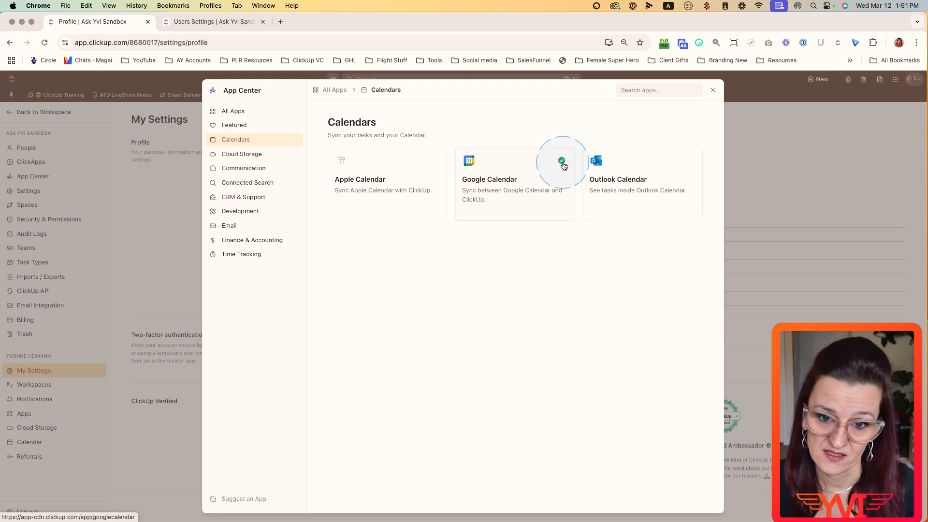
Search the App Center for zoom and open the Zoom integration
click(646, 90)
text(zoom)
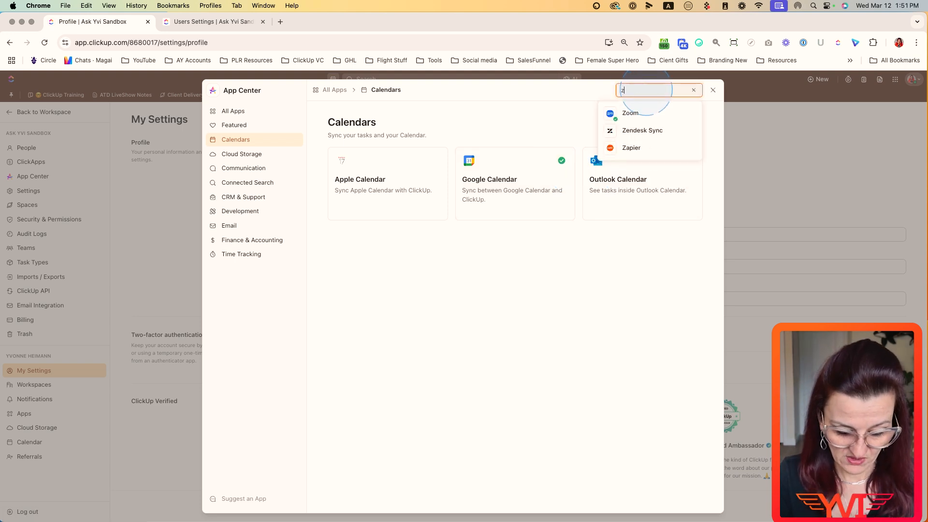
click(630, 112)
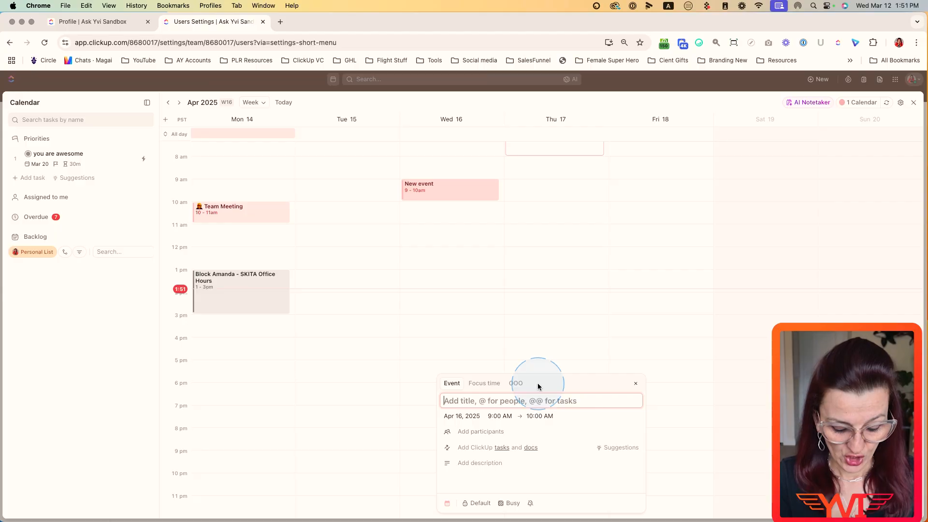
Title the new calendar event "test call" and add the participants to invite
text(test call)
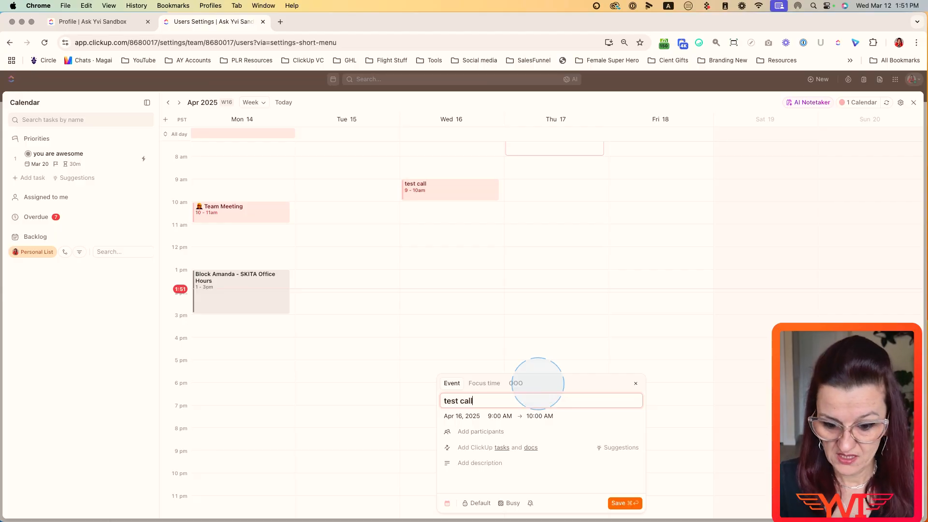
click(481, 436)
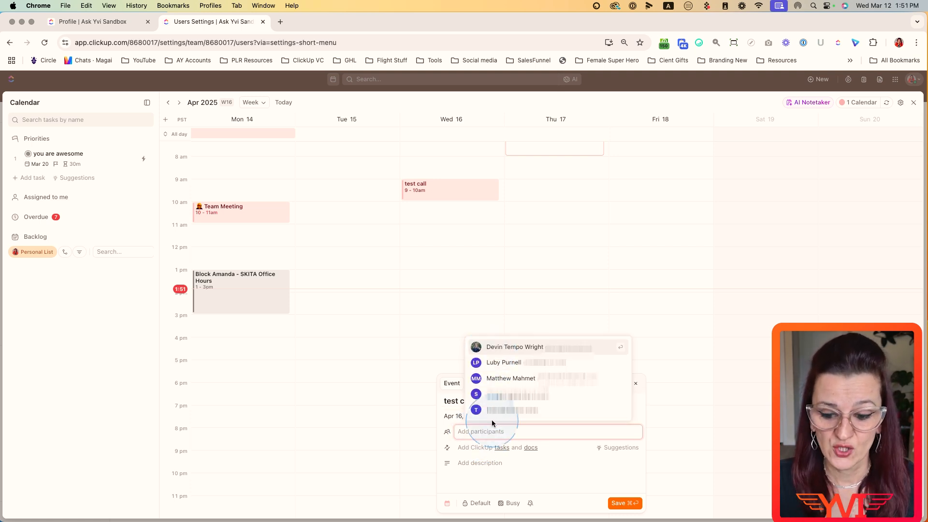
click(491, 446)
click(481, 431)
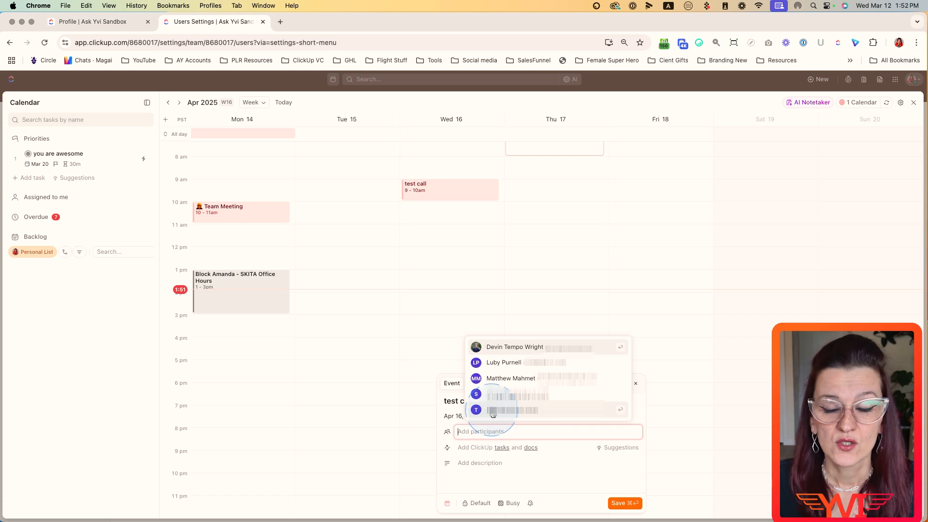
click(491, 410)
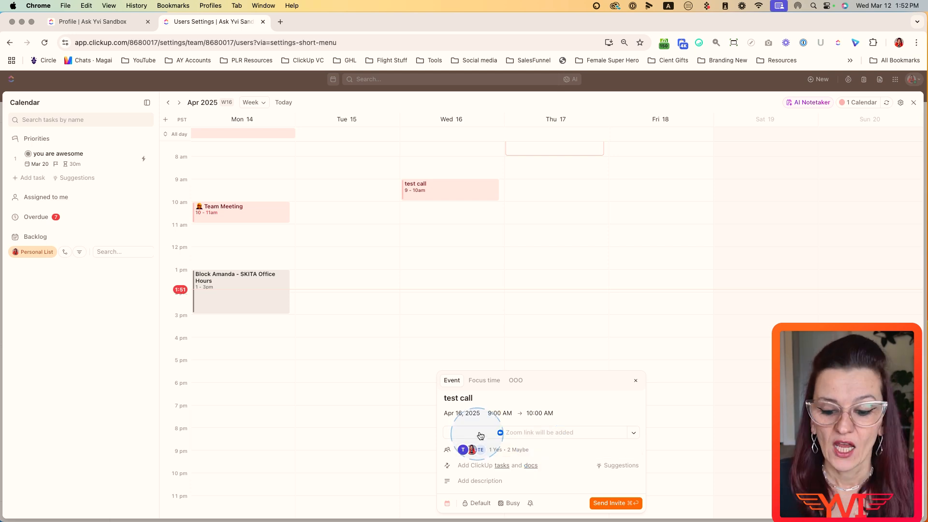
Check the event's video call provider options and participants, and set its date to March 21, 2025
click(633, 434)
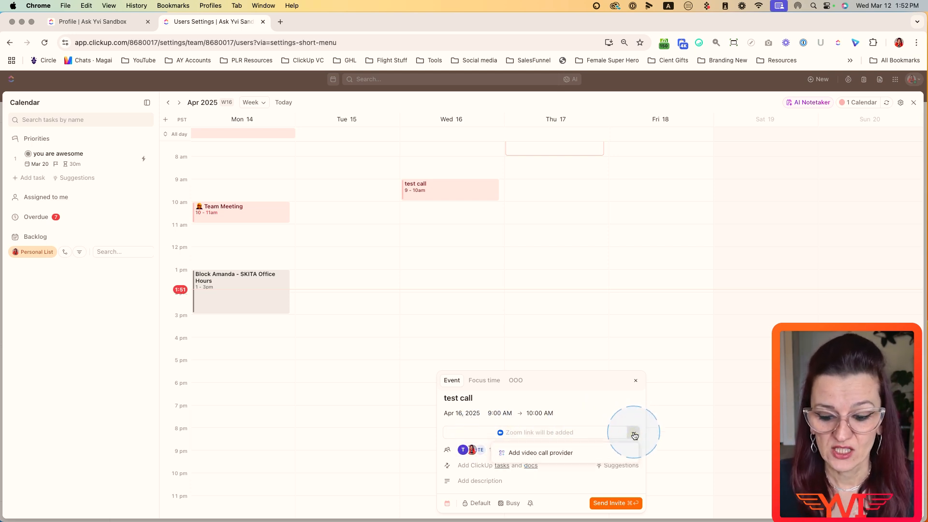
click(560, 410)
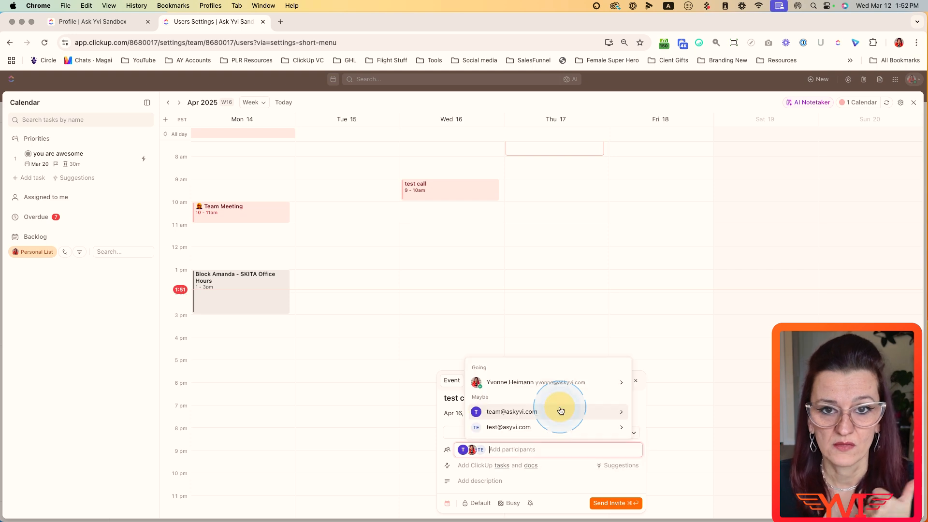
click(449, 411)
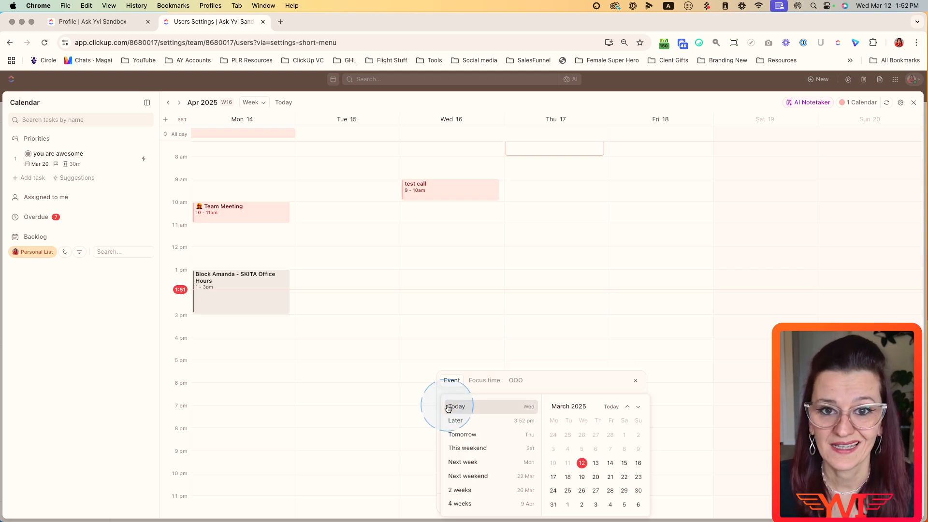
click(604, 480)
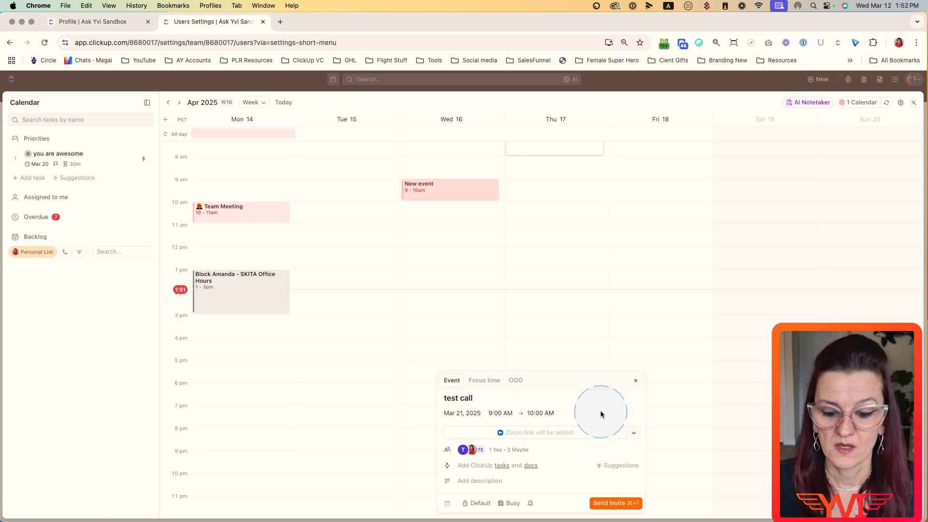
Attach the first active client's task to the test call event and open the event description for editing
click(491, 475)
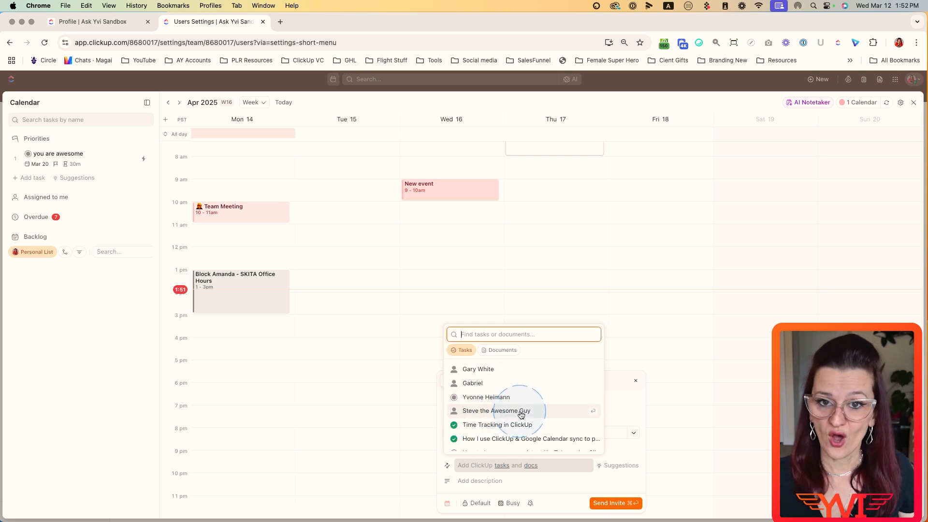
click(520, 410)
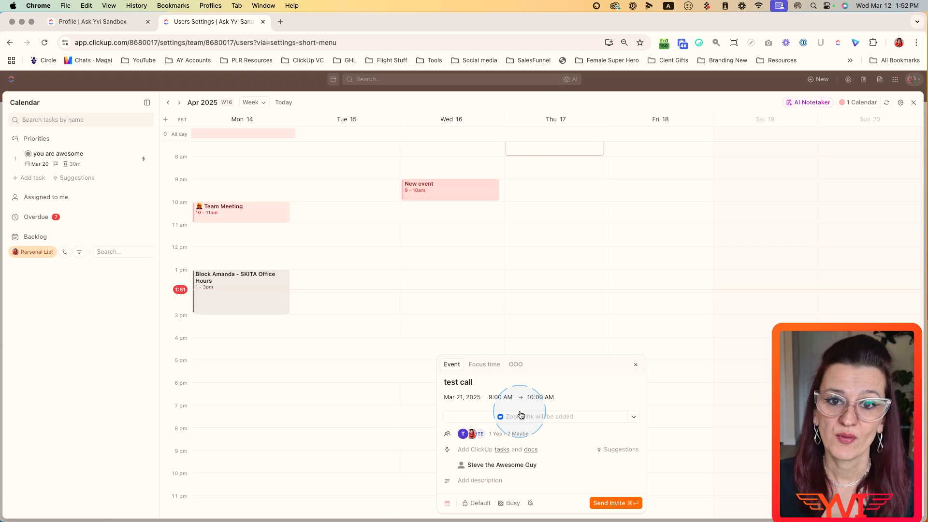
click(489, 483)
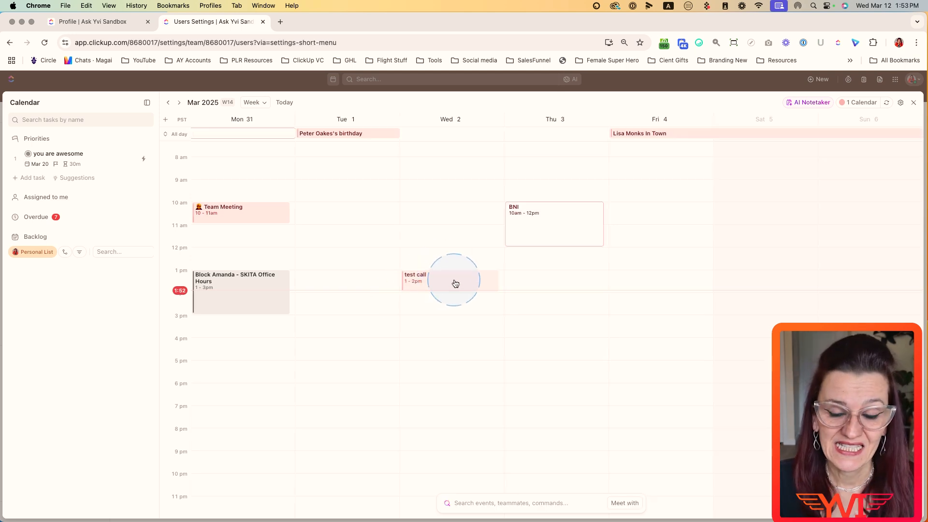
Open the test call event on April 2 at 1 PM and try to turn on AI Notetaker for it
click(455, 283)
click(520, 438)
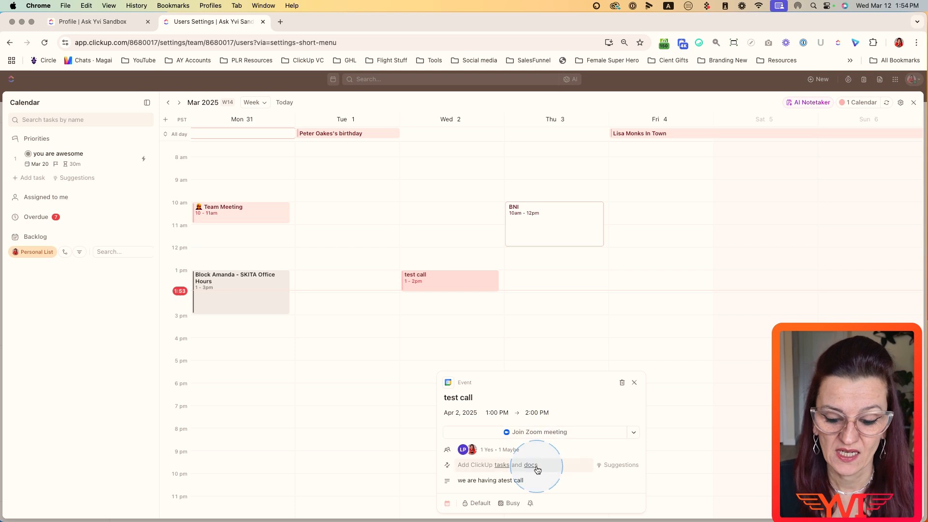
click(635, 386)
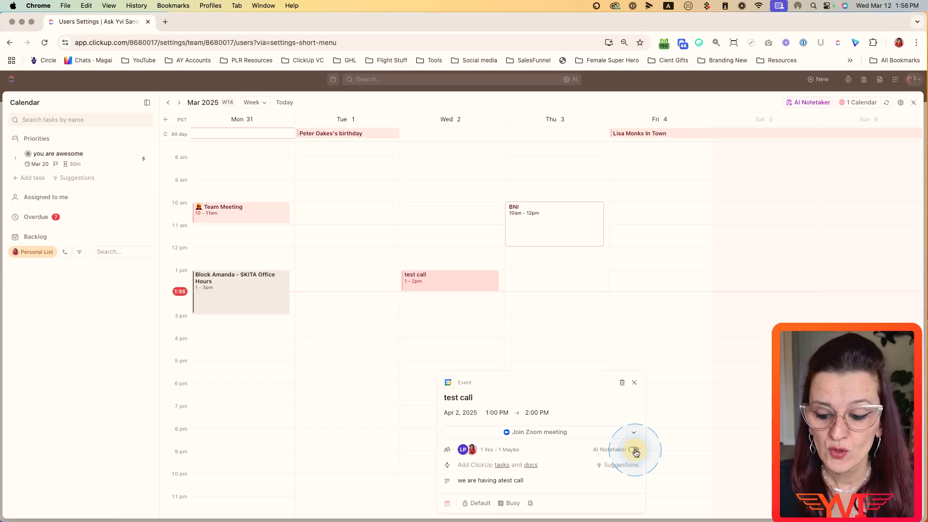
click(634, 450)
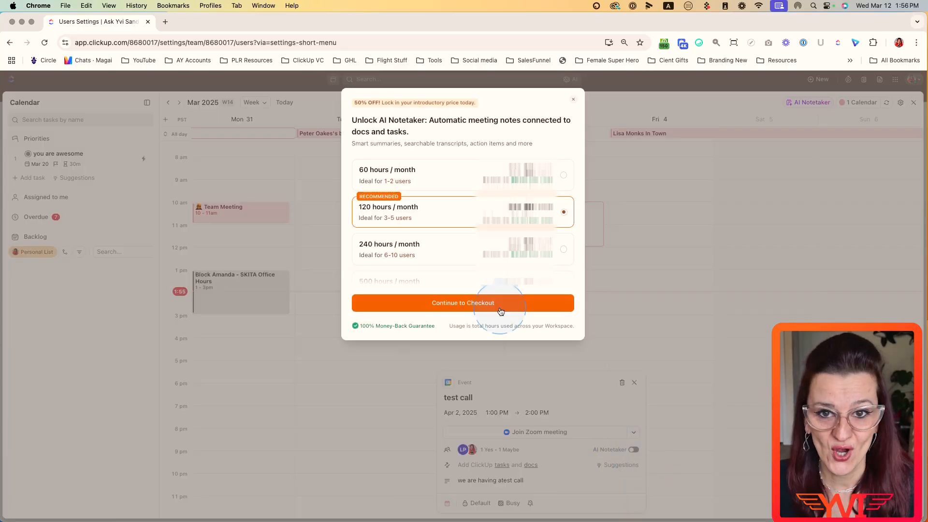